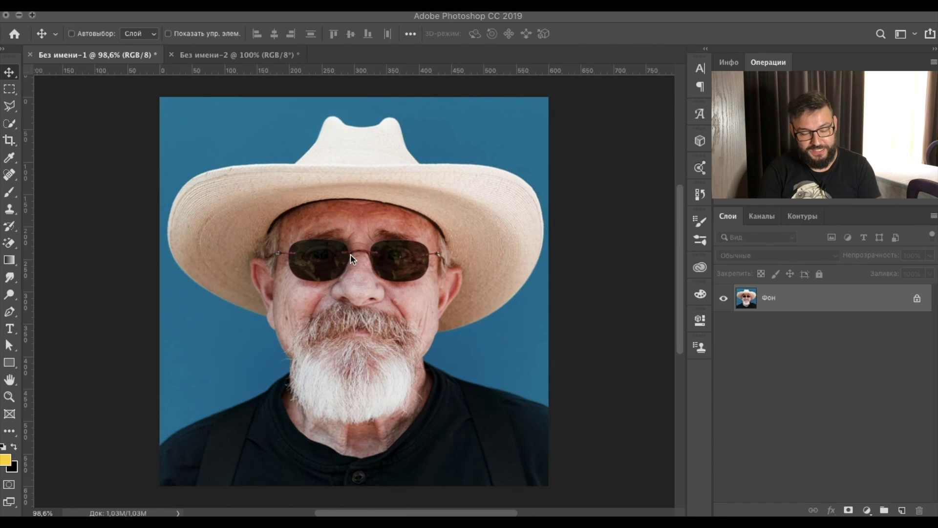
Step: Bring the Без имени-2 sound-wave document to the front after glancing back at the cowboy portrait
{"action": "left_click", "coordinate": [226, 59]}
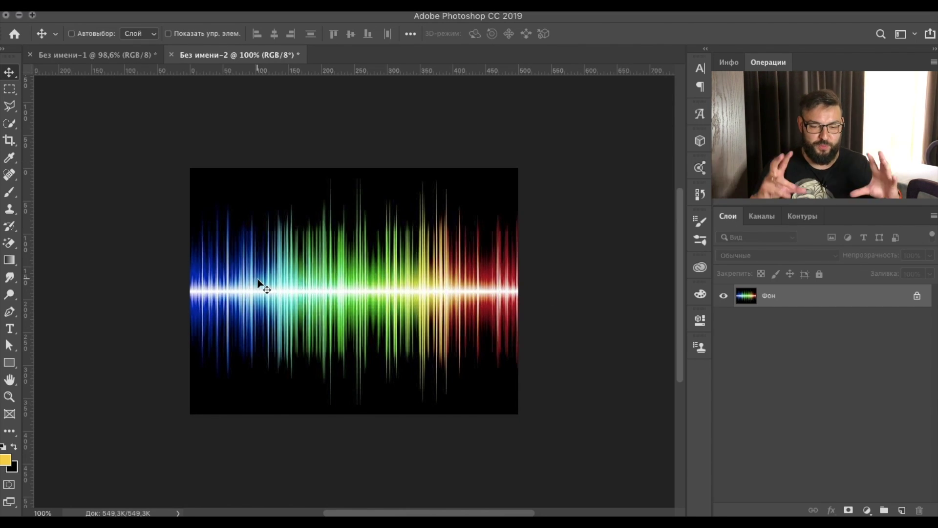
{"action": "left_click", "coordinate": [73, 54]}
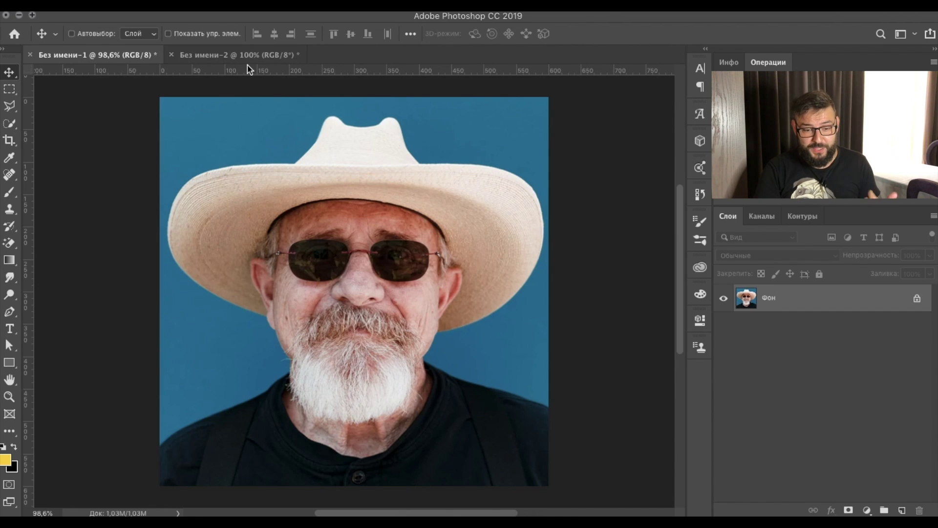
{"action": "left_click", "coordinate": [247, 57]}
Step: Drag the sound-wave into the portrait and scale it over the left lens at lowered opacity
{"action": "left_click_drag", "start_coordinate": [355, 197], "coordinate": [395, 259]}
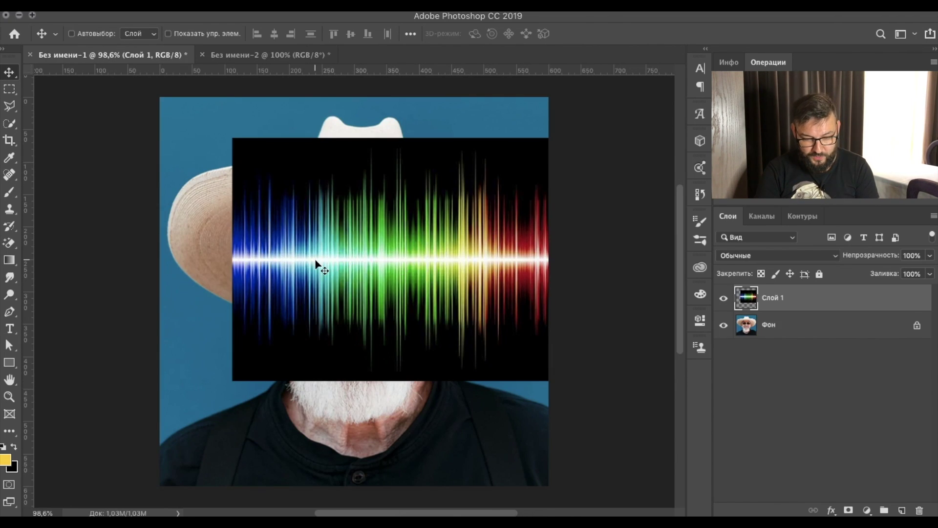
{"action": "key", "text": "ctrl+t"}
{"action": "mouse_move", "coordinate": [519, 161]}
{"action": "left_mouse_down"}
{"action": "mouse_move", "coordinate": [337, 312]}
{"action": "mouse_move", "coordinate": [340, 257]}
{"action": "left_mouse_up"}
{"action": "scroll", "coordinate": [361, 284], "scroll_direction": "up", "scroll_amount": 5, "text": "alt"}
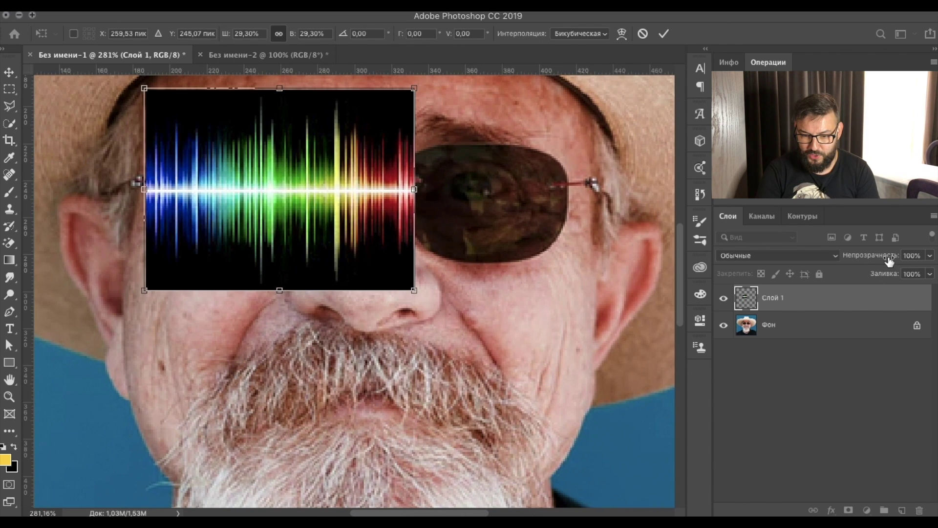
{"action": "left_click_drag", "start_coordinate": [889, 261], "coordinate": [848, 262]}
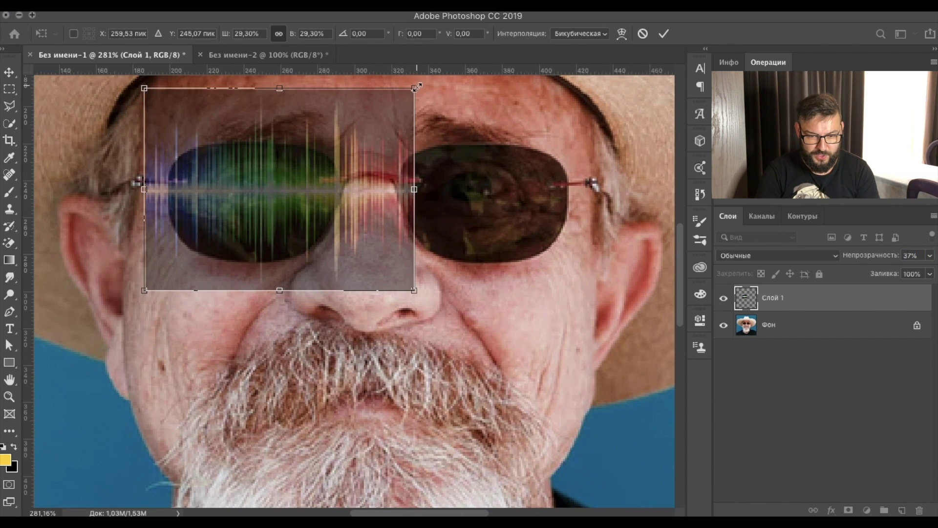
{"action": "left_click_drag", "start_coordinate": [416, 87], "coordinate": [334, 148]}
{"action": "left_click_drag", "start_coordinate": [214, 186], "coordinate": [218, 182]}
{"action": "left_click_drag", "start_coordinate": [164, 268], "coordinate": [169, 264]}
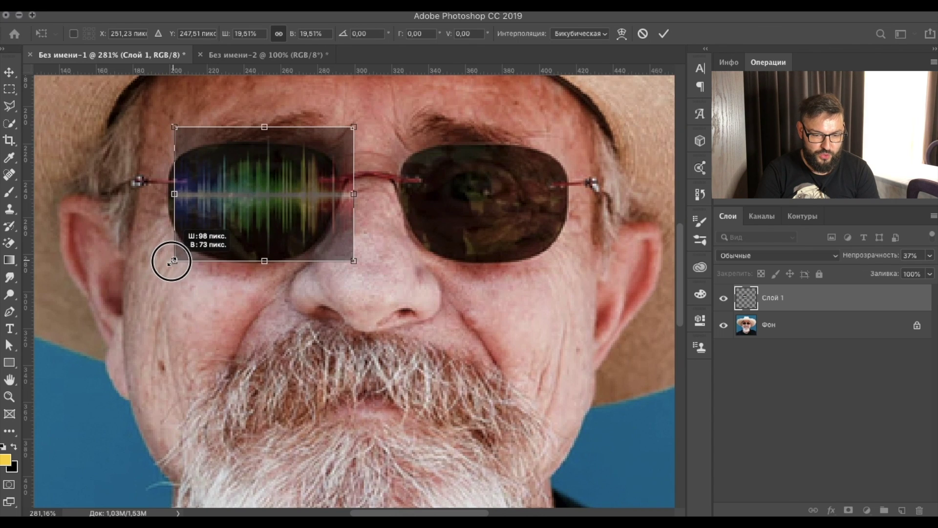
{"action": "left_click_drag", "start_coordinate": [351, 265], "coordinate": [336, 250]}
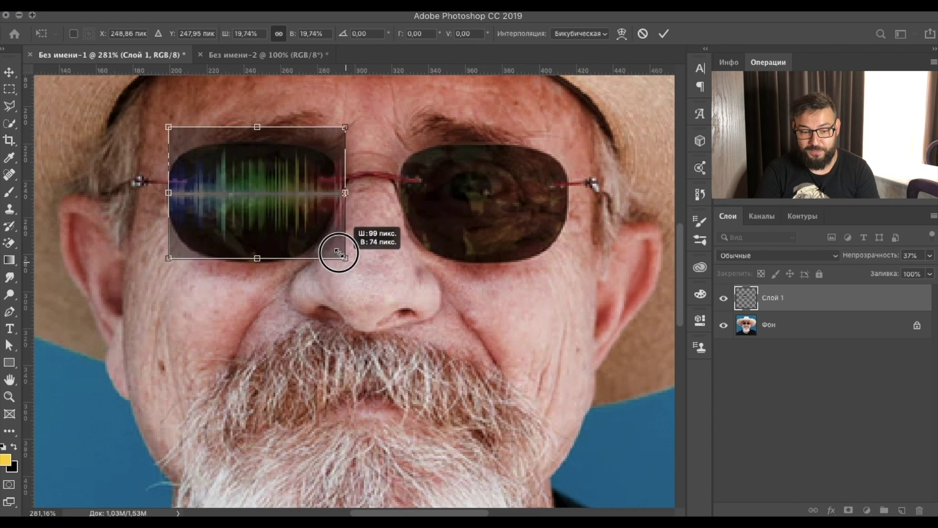
{"action": "key", "text": "Return"}
Step: Place a wave copy on the right lens and return both wave layers to 100% opacity
{"action": "mouse_move", "coordinate": [232, 180]}
{"action": "left_mouse_down"}
{"action": "mouse_move", "coordinate": [232, 189]}
{"action": "mouse_move", "coordinate": [459, 199]}
{"action": "left_mouse_up"}
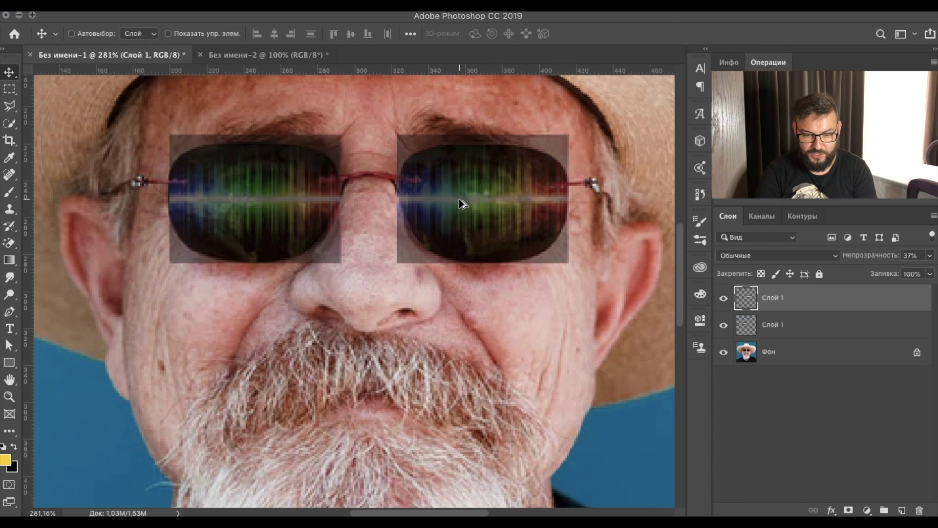
{"action": "left_click_drag", "start_coordinate": [867, 259], "coordinate": [909, 259]}
{"action": "left_click", "coordinate": [809, 297], "text": "shift"}
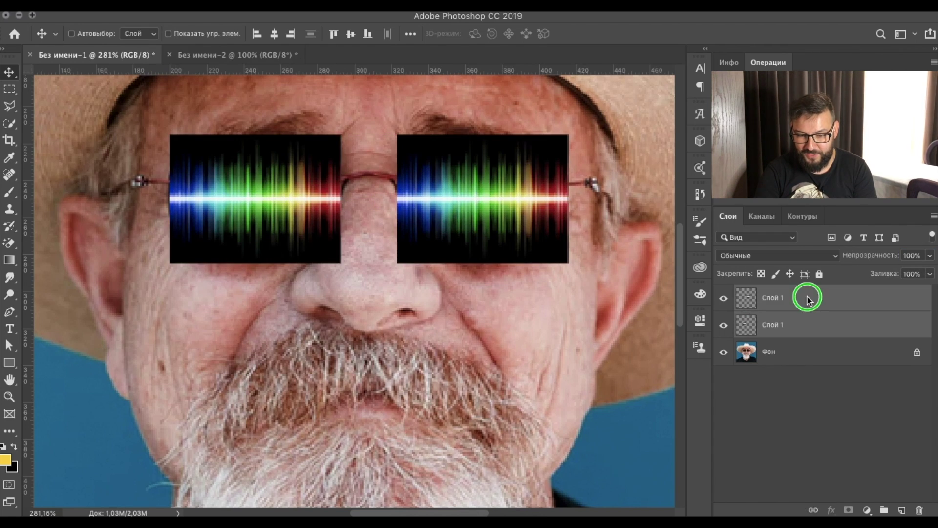
Step: Merge the two Слой 1 lens layers, set blend mode to Экран (Screen), and duplicate the glow
{"action": "right_click", "coordinate": [809, 297]}
{"action": "scroll", "coordinate": [662, 474], "scroll_direction": "down", "scroll_amount": 5}
{"action": "left_click", "coordinate": [649, 367]}
{"action": "left_click", "coordinate": [757, 256]}
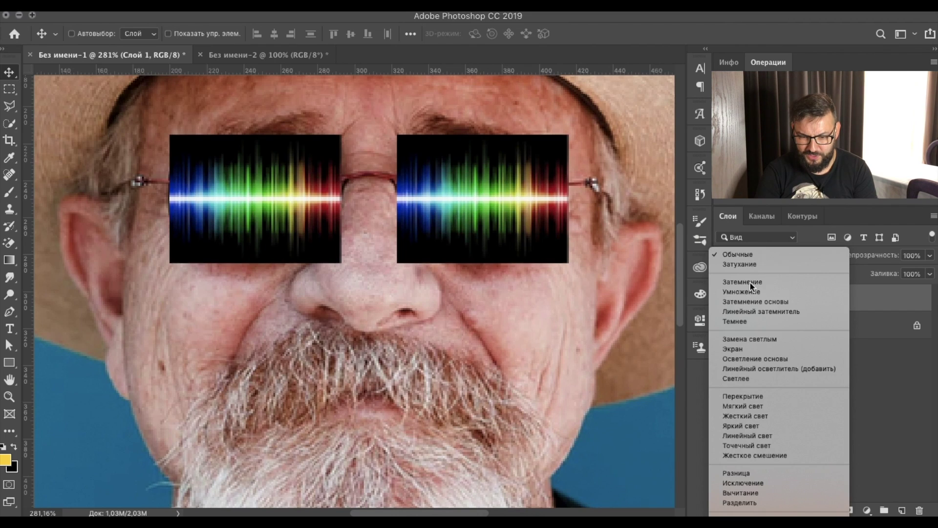
{"action": "left_click", "coordinate": [747, 348]}
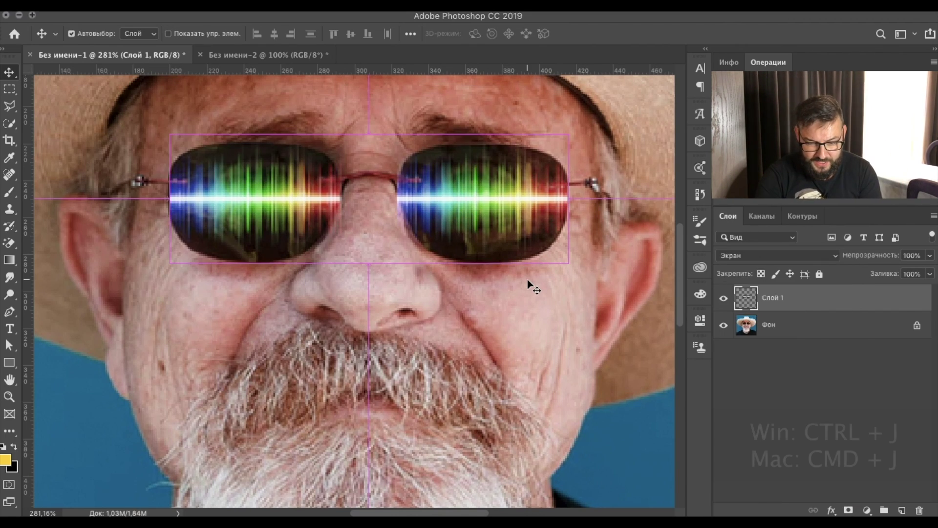
{"action": "key", "text": "ctrl+j"}
{"action": "key", "text": "ctrl+t"}
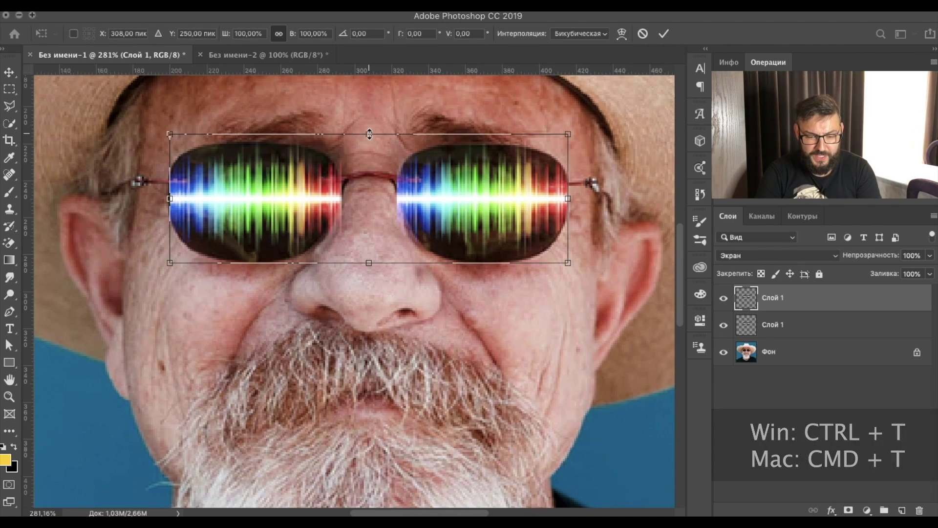
Step: Squash the first glow copy into a thin band, then make a second copy taller
{"action": "left_click_drag", "start_coordinate": [369, 133], "coordinate": [371, 175]}
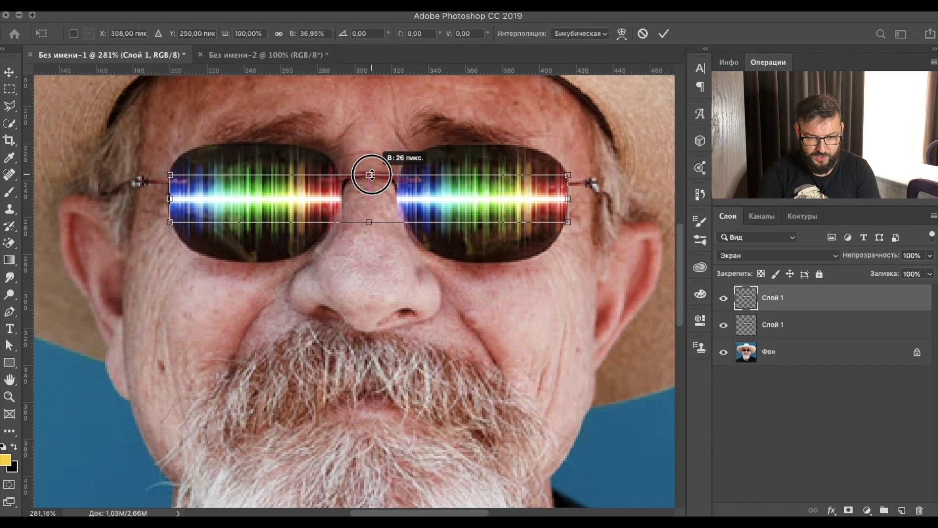
{"action": "key", "text": "Return"}
{"action": "key", "text": "ctrl+j"}
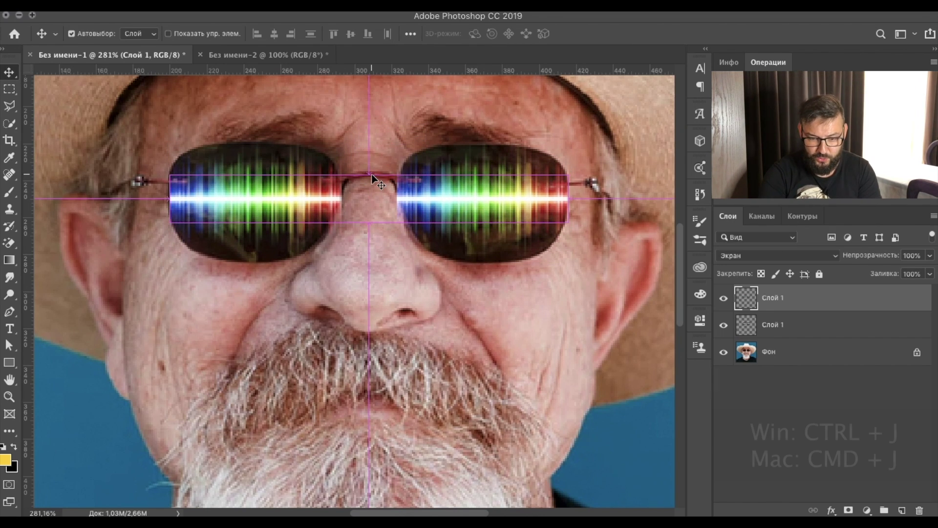
{"action": "key", "text": "ctrl+t"}
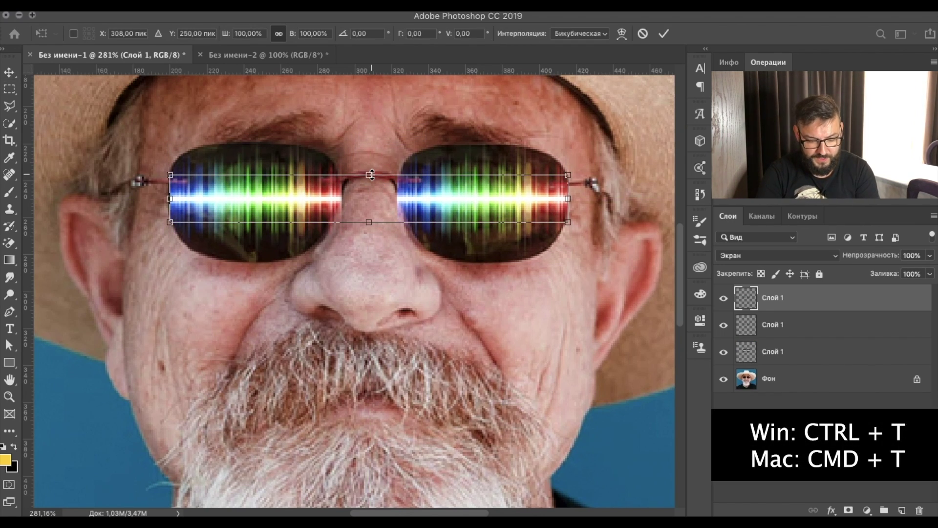
{"action": "left_click_drag", "start_coordinate": [371, 174], "coordinate": [373, 159]}
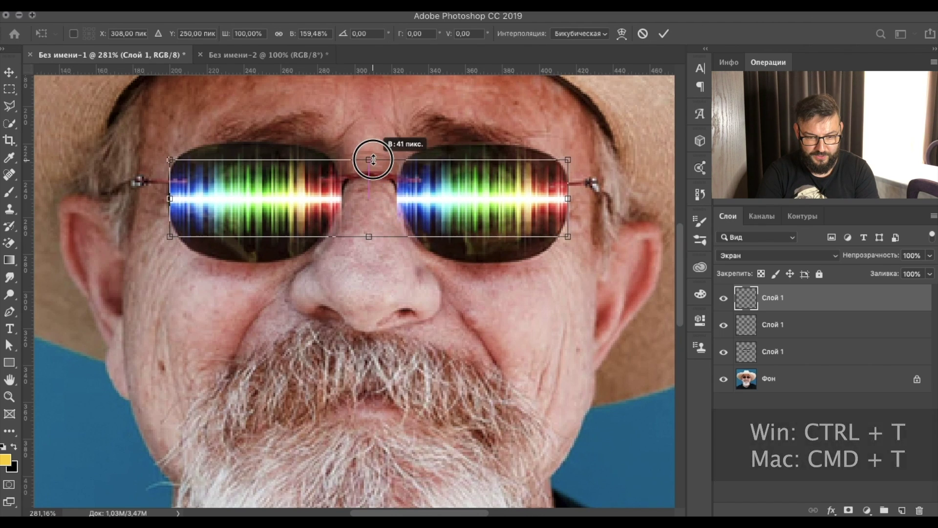
{"action": "key", "text": "Return"}
Step: Stretch a third glow copy taller still, add one more copy, and fit the portrait in view
{"action": "key", "text": "ctrl+j"}
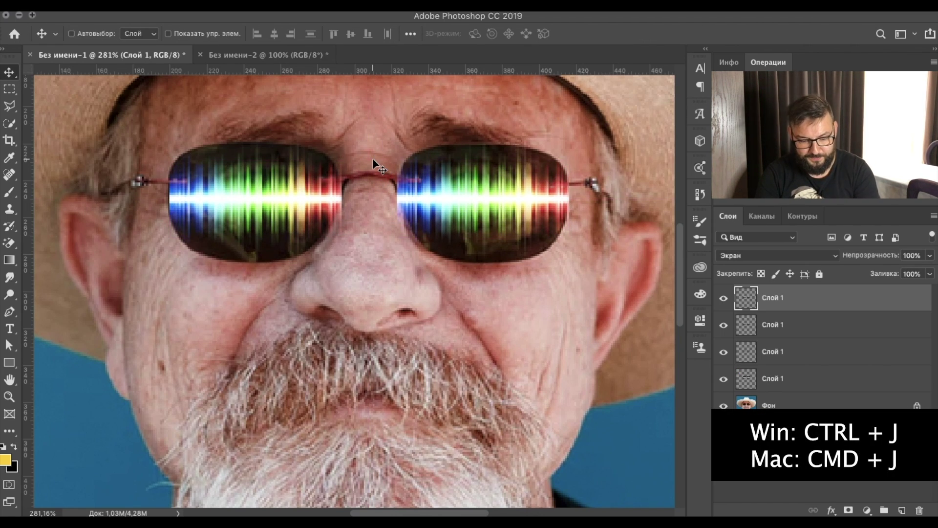
{"action": "key", "text": "ctrl+t"}
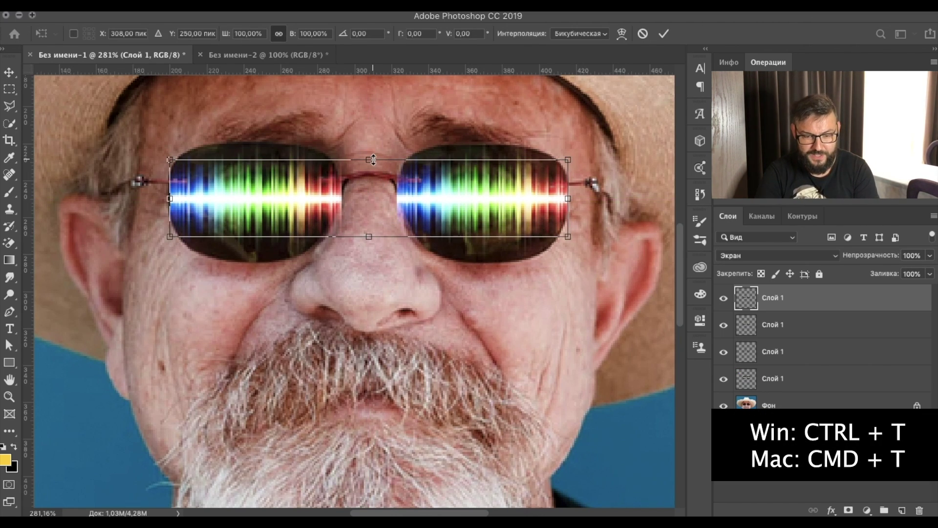
{"action": "left_click_drag", "start_coordinate": [373, 160], "coordinate": [373, 142]}
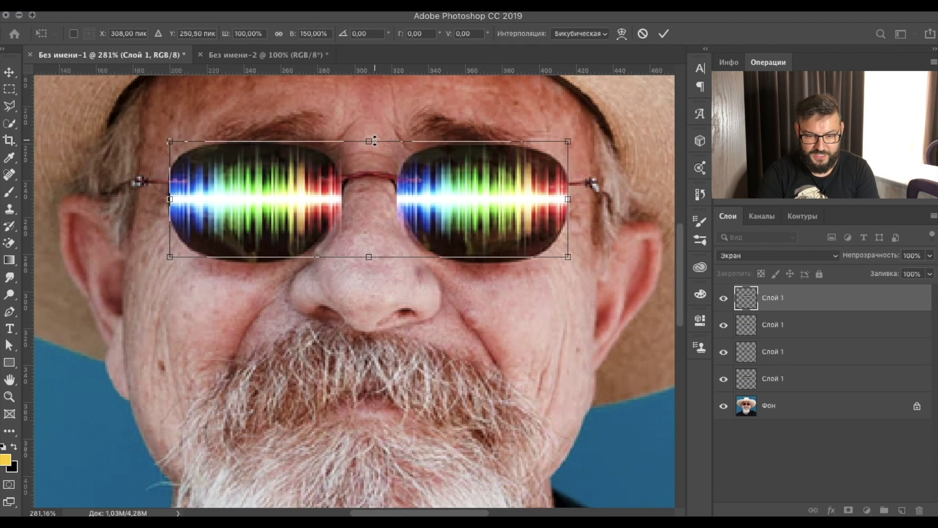
{"action": "key", "text": "Return"}
{"action": "key", "text": "ctrl+j"}
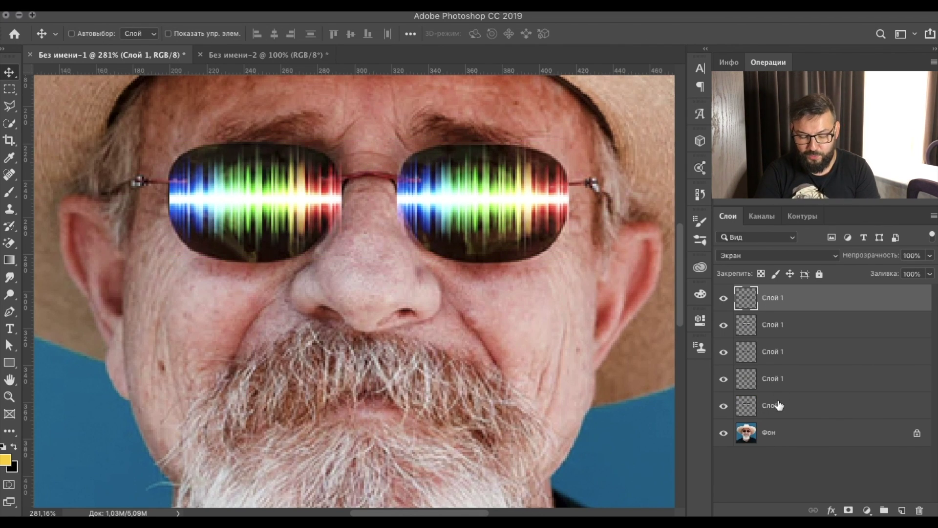
{"action": "key", "text": "ctrl+0"}
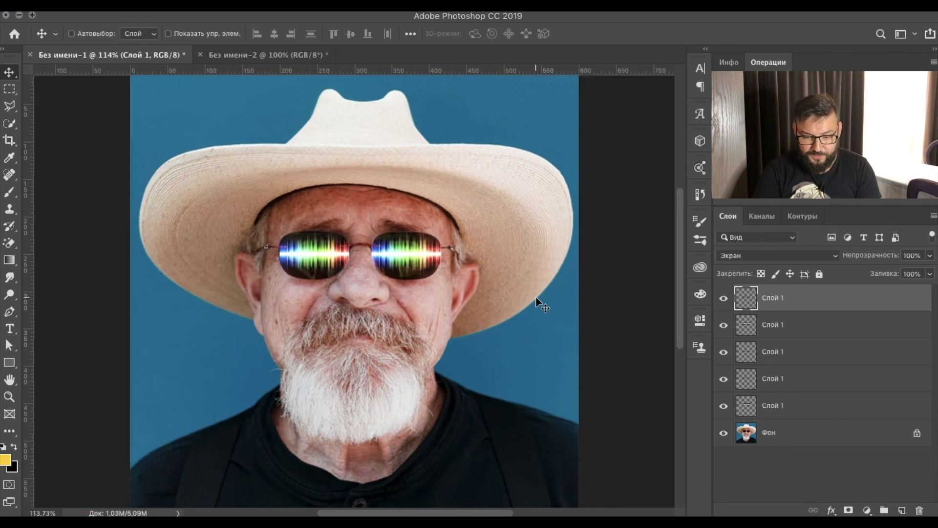
Step: Duplicate the Фон portrait layer and slot the copies between the Слой 1 glow layers
{"action": "left_click", "coordinate": [789, 440]}
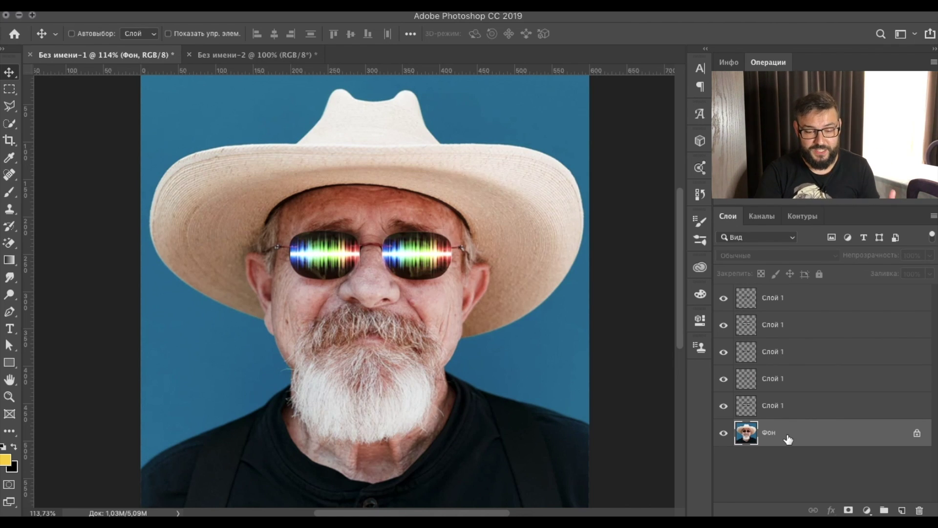
{"action": "left_click_drag", "start_coordinate": [788, 438], "coordinate": [787, 394]}
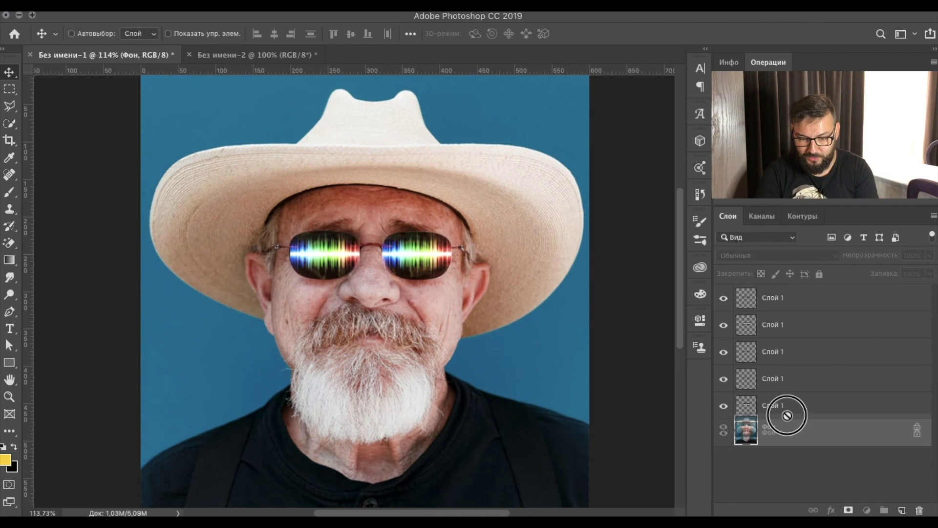
{"action": "key", "text": "ctrl+j"}
{"action": "left_click_drag", "start_coordinate": [787, 432], "coordinate": [785, 401]}
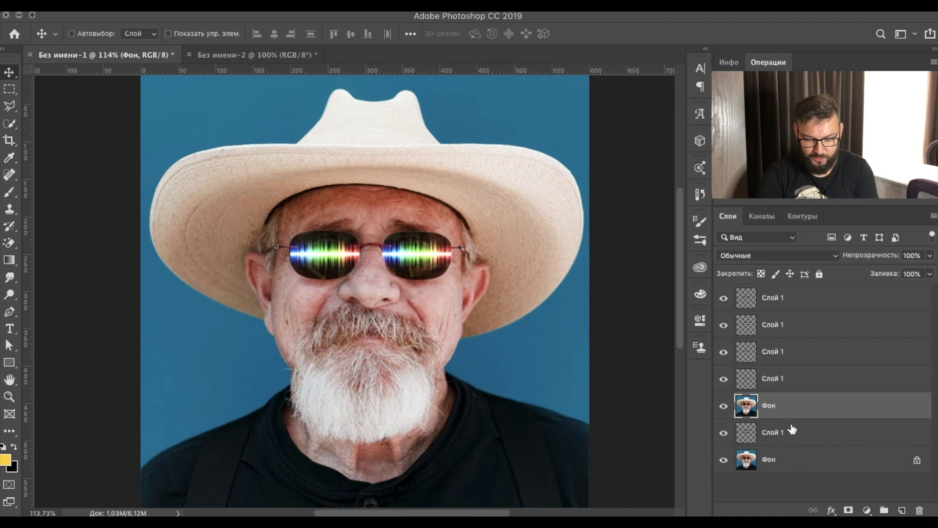
{"action": "key", "text": "ctrl+j"}
{"action": "mouse_move", "coordinate": [791, 406]}
{"action": "left_mouse_down"}
{"action": "mouse_move", "coordinate": [813, 374]}
{"action": "mouse_move", "coordinate": [809, 318]}
{"action": "left_mouse_up"}
{"action": "key", "text": "ctrl+j"}
{"action": "key", "text": "ctrl+j"}
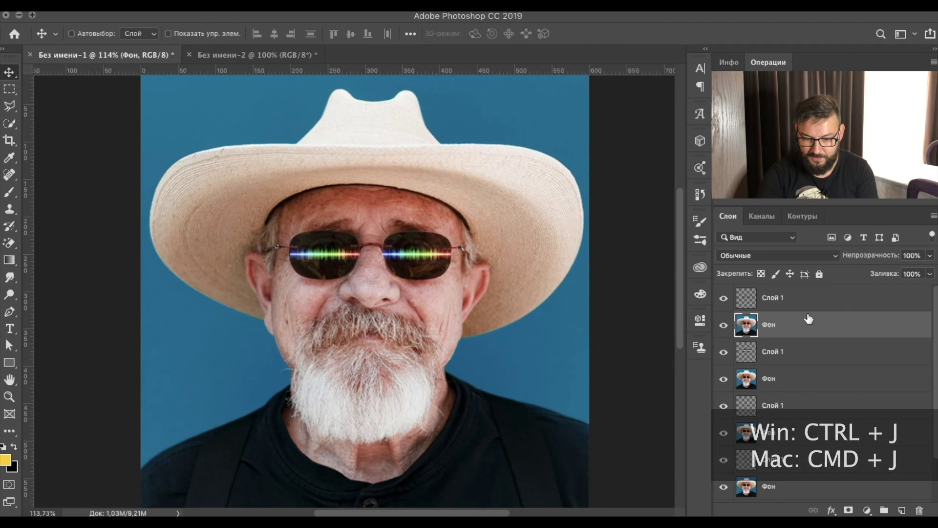
Step: Merge the top glow layer with the portrait copy beneath it
{"action": "left_click", "coordinate": [801, 301]}
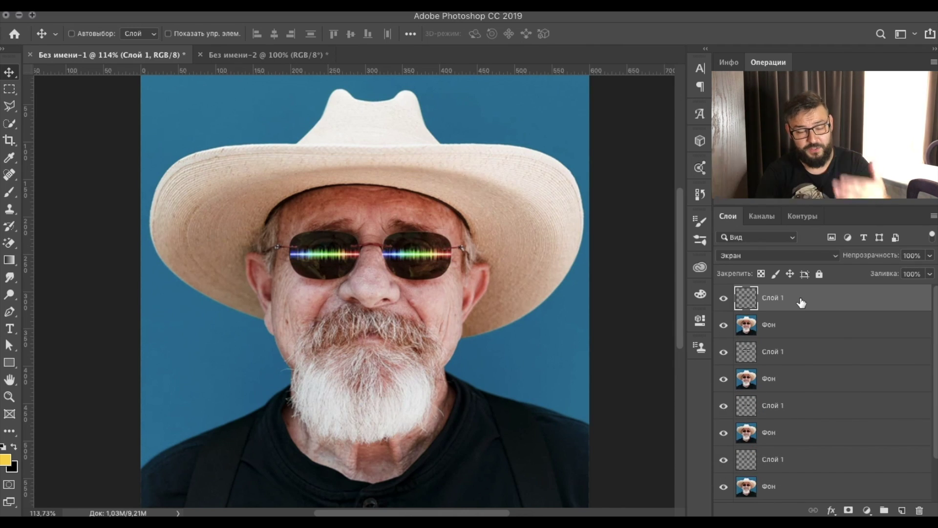
{"action": "left_click", "coordinate": [808, 326], "text": "shift"}
{"action": "right_click", "coordinate": [807, 325]}
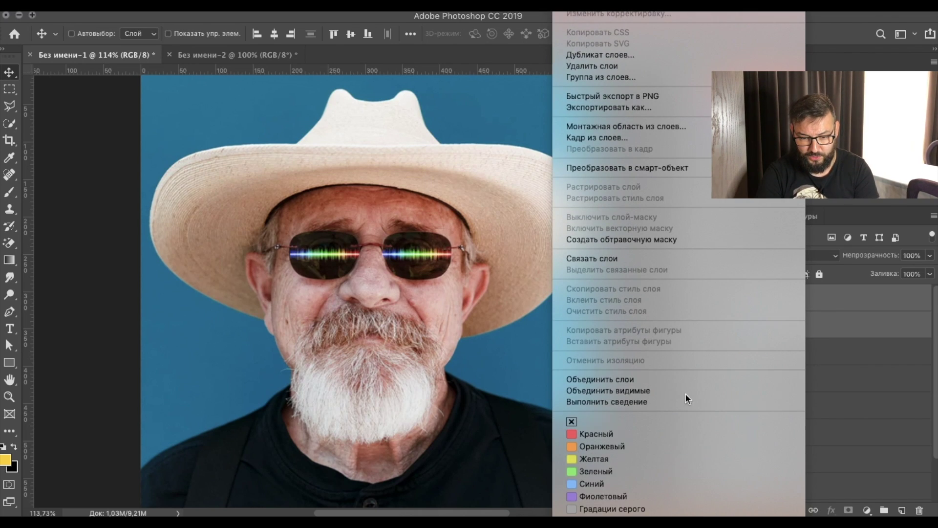
{"action": "left_click", "coordinate": [641, 381]}
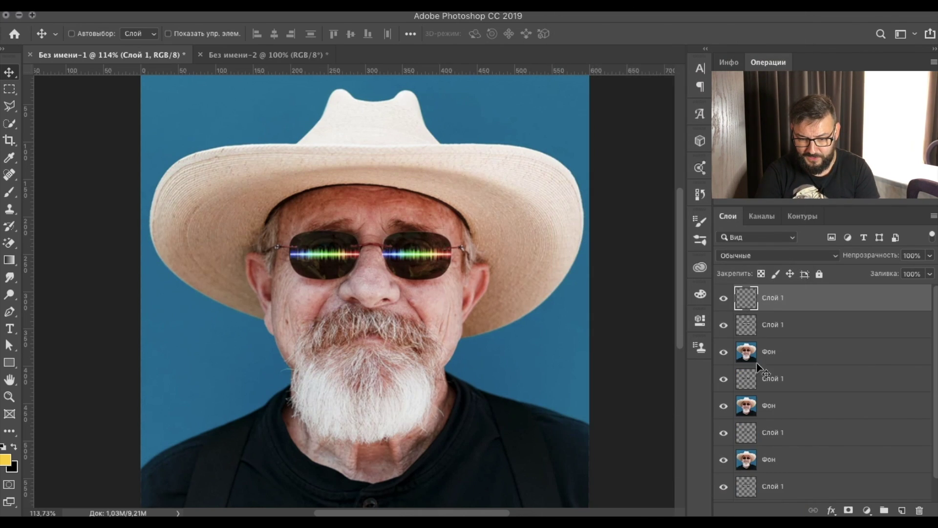
{"action": "left_click", "coordinate": [793, 335]}
{"action": "left_click", "coordinate": [808, 358], "text": "shift"}
{"action": "right_click", "coordinate": [808, 358]}
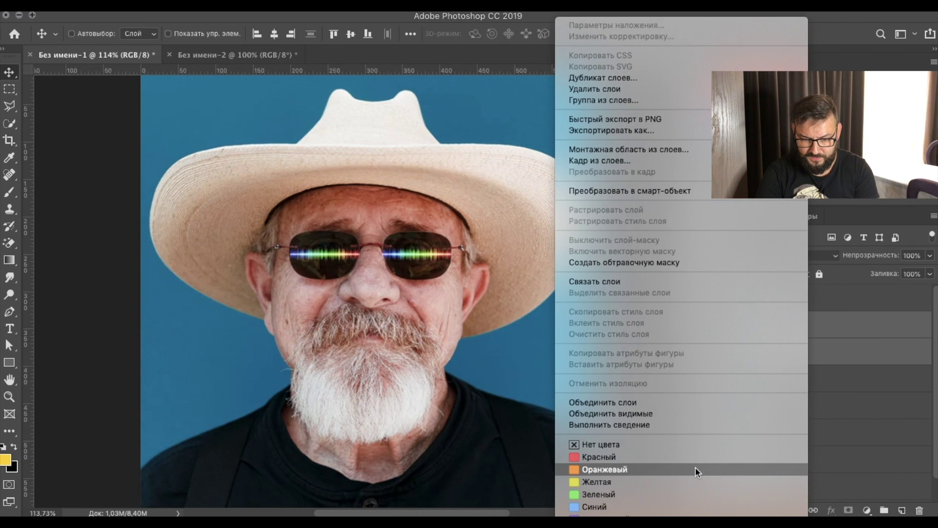
Step: Merge the remaining glow/portrait pairs, including the fourth and fifth layers, leaving four Слой 1 layers
{"action": "left_click", "coordinate": [659, 403]}
{"action": "right_click", "coordinate": [800, 370]}
{"action": "left_click", "coordinate": [659, 415]}
{"action": "left_click", "coordinate": [781, 381]}
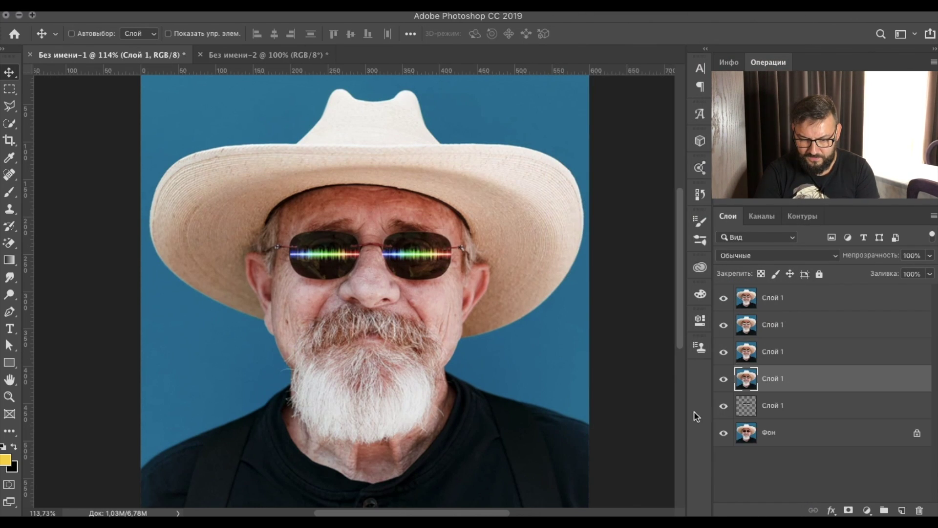
{"action": "left_click", "coordinate": [806, 414], "text": "shift"}
{"action": "right_click", "coordinate": [806, 413]}
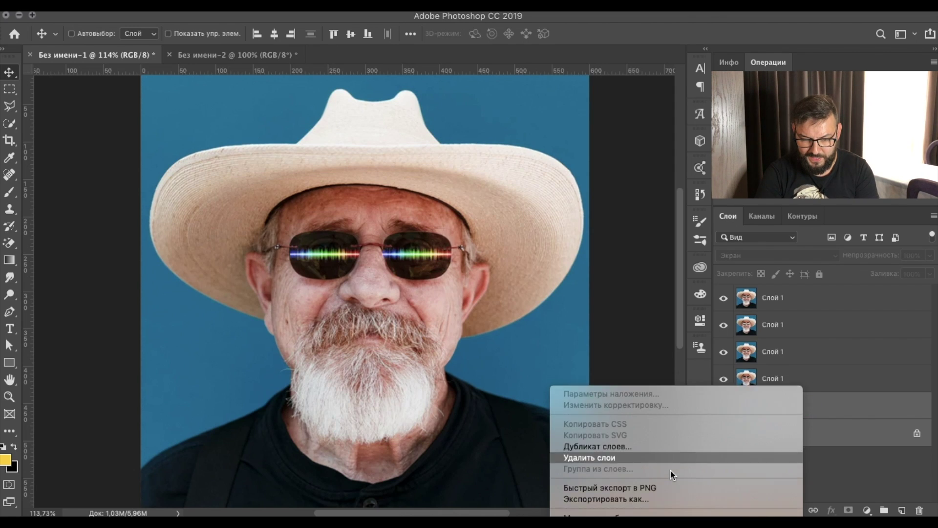
{"action": "left_click", "coordinate": [623, 391]}
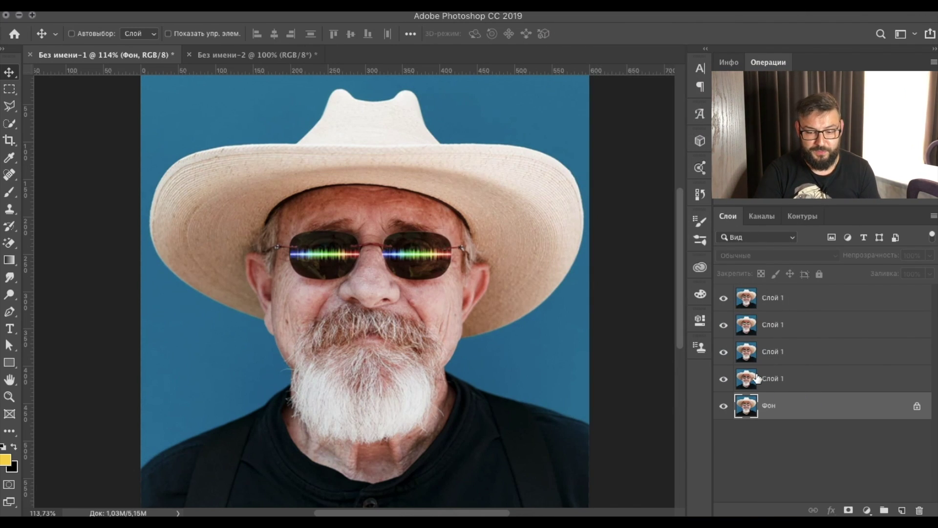
{"action": "left_click", "coordinate": [792, 305]}
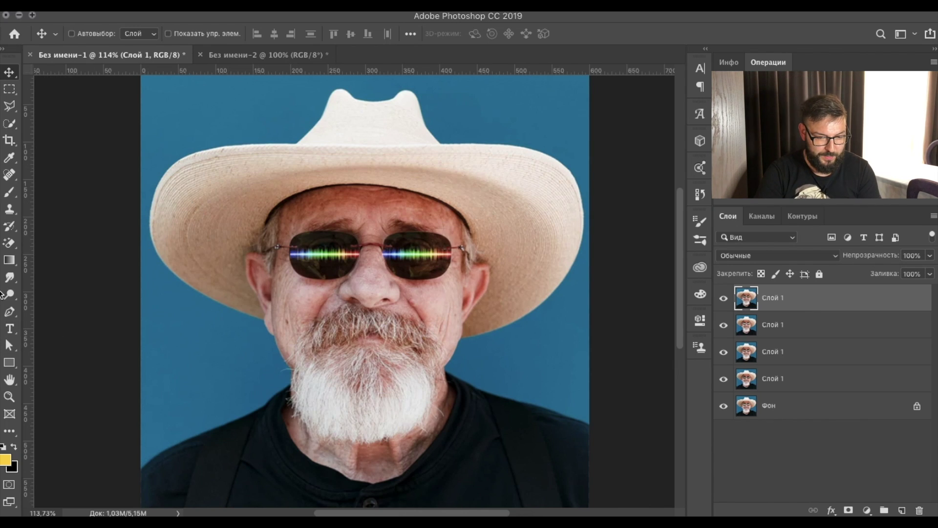
Step: Choose the Brush tool with white sampled from the hat as foreground colour
{"action": "left_click", "coordinate": [9, 196]}
{"action": "left_click", "coordinate": [6, 458]}
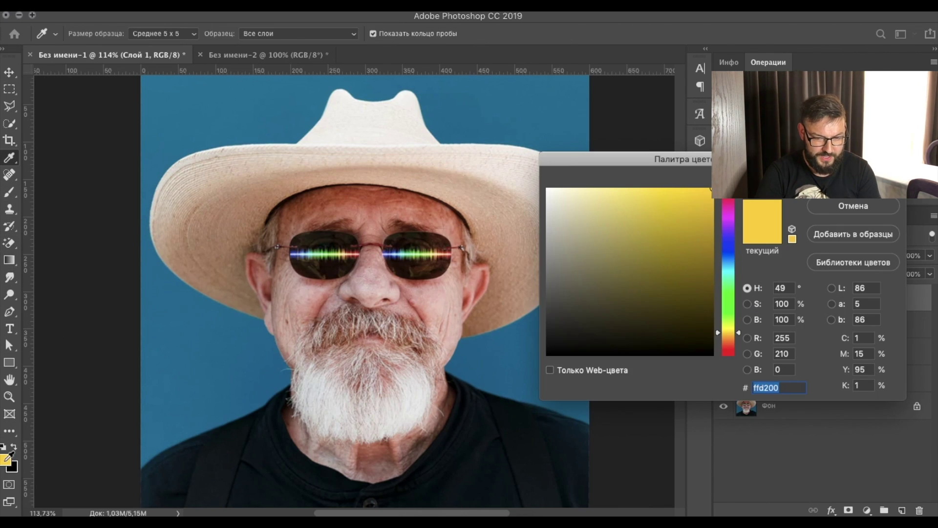
{"action": "left_click", "coordinate": [516, 156]}
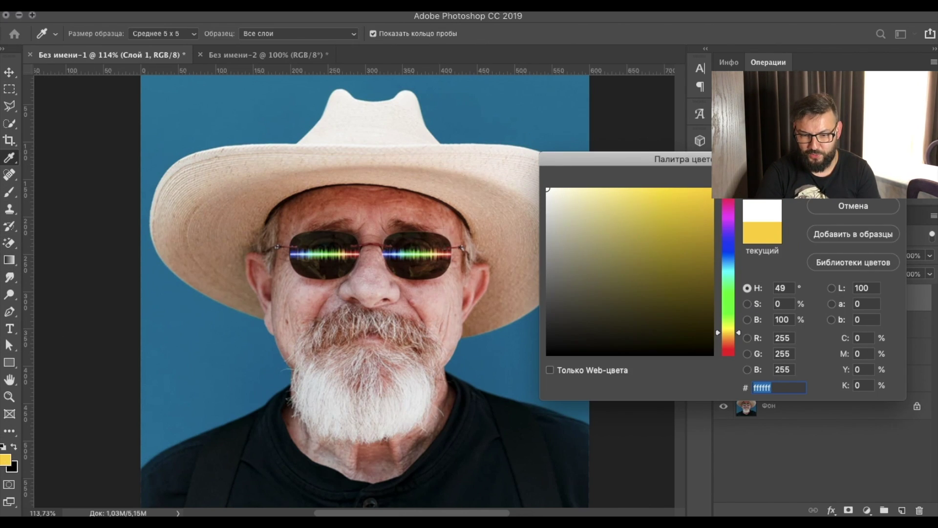
{"action": "key", "text": "Return"}
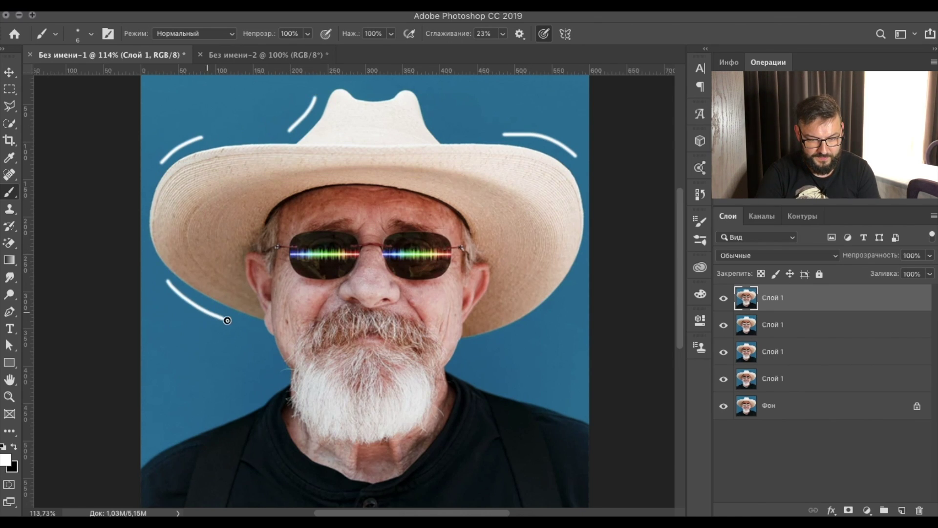
Step: Hide the top two layers and paint white strokes by the hat's left and right brim on the third
{"action": "left_click", "coordinate": [723, 301]}
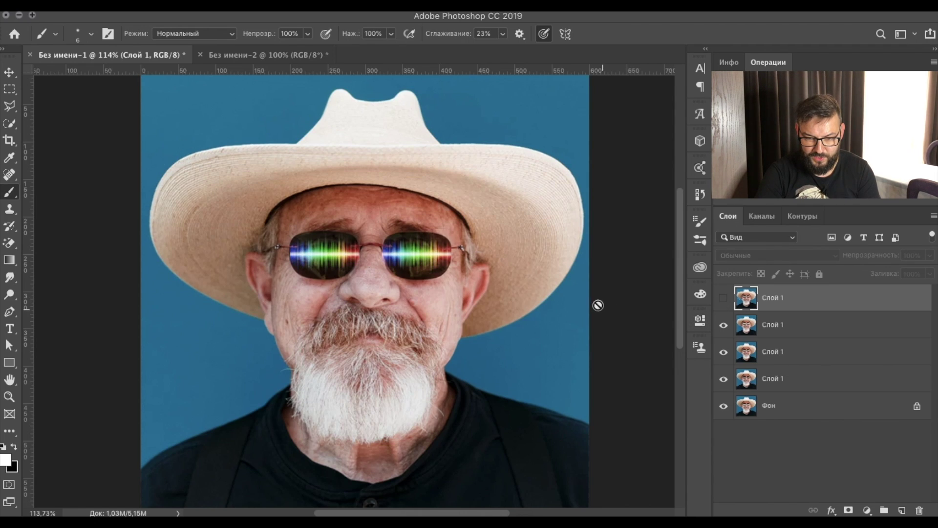
{"action": "left_click", "coordinate": [791, 324]}
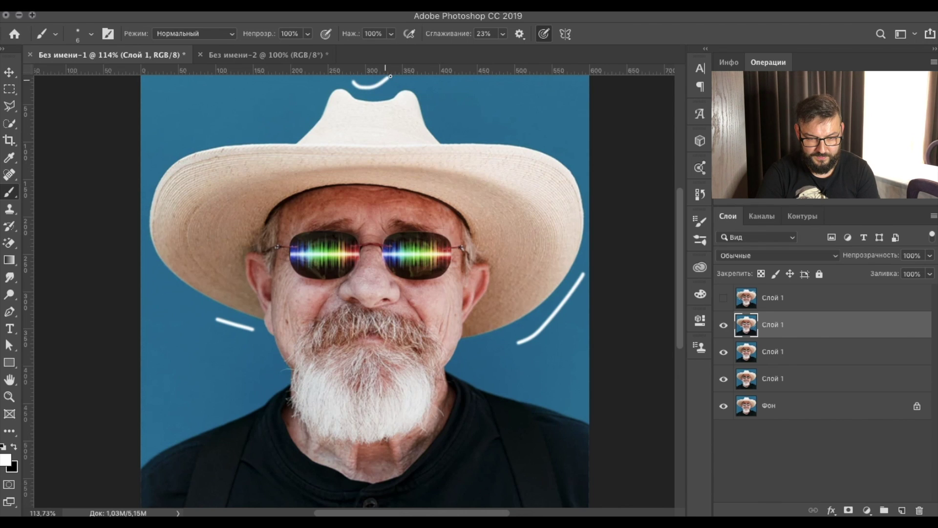
{"action": "left_click", "coordinate": [724, 324]}
{"action": "left_click", "coordinate": [788, 351]}
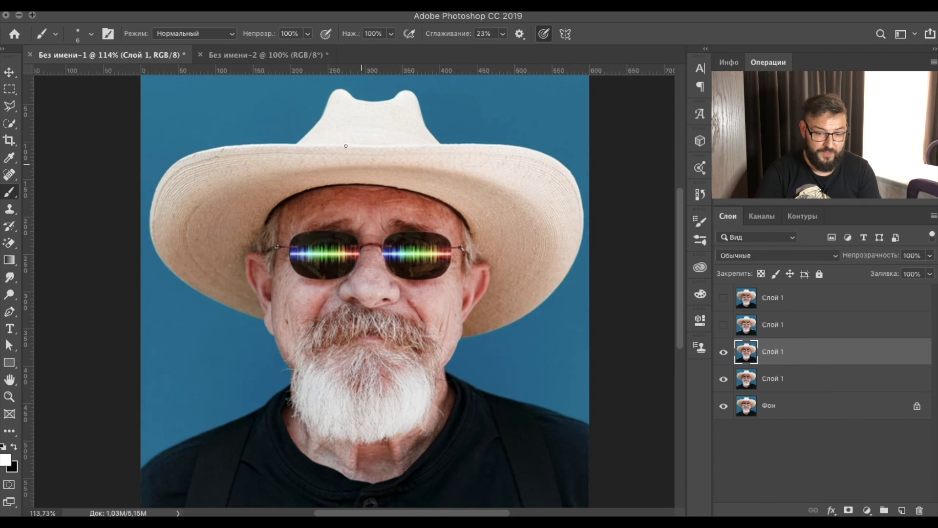
{"action": "left_click_drag", "start_coordinate": [203, 319], "coordinate": [171, 302]}
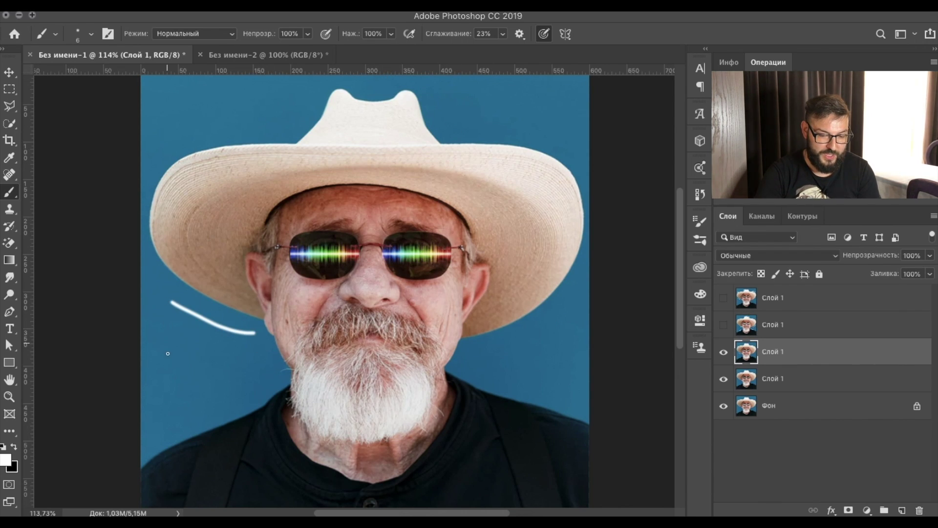
{"action": "left_click_drag", "start_coordinate": [479, 352], "coordinate": [561, 312]}
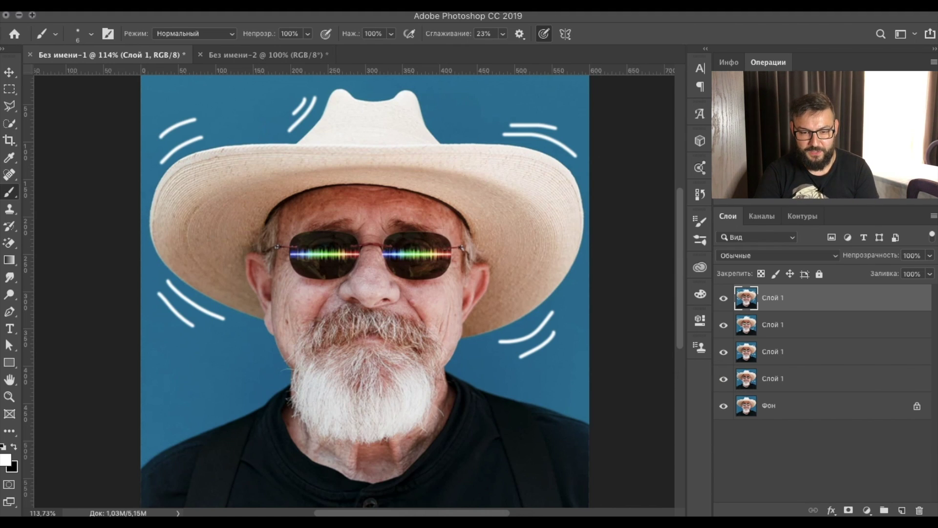
{"action": "left_click", "coordinate": [567, 4]}
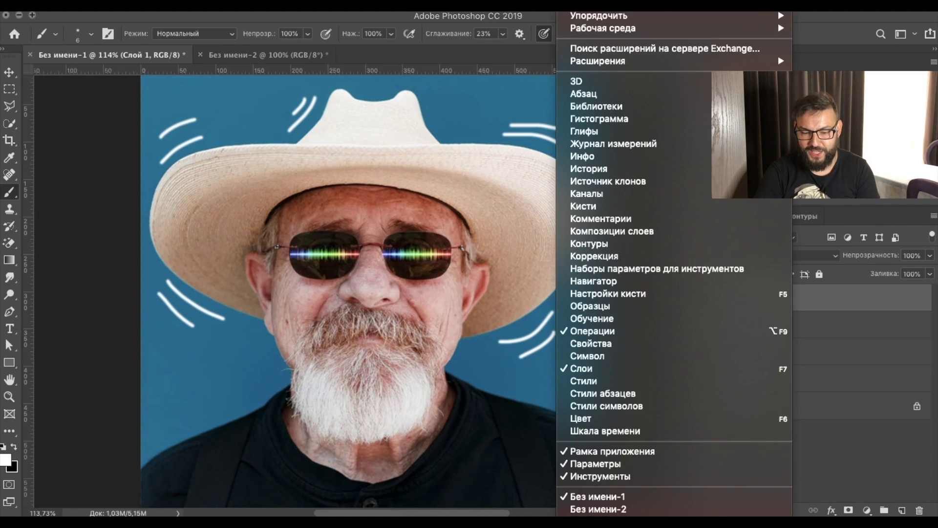
Step: Open the Шкала времени (Timeline) panel from the Окно menu
{"action": "left_click", "coordinate": [601, 431]}
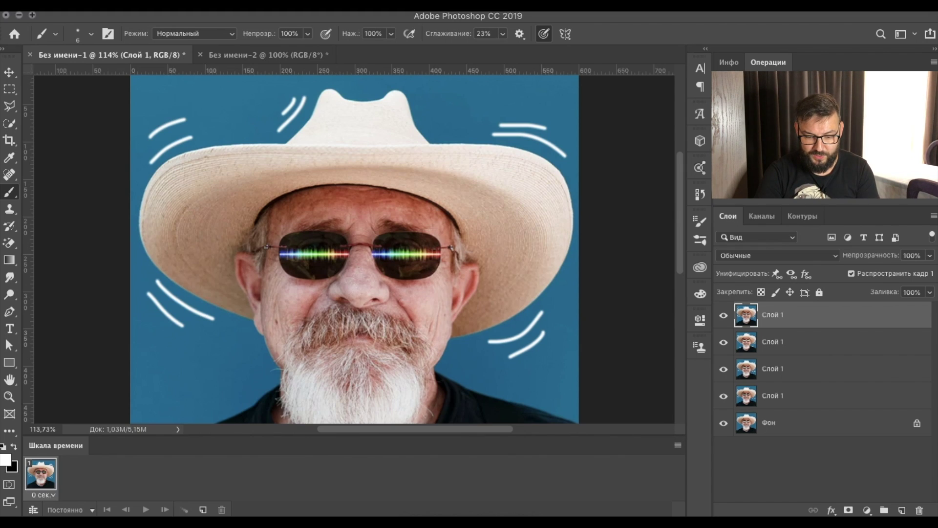
Step: Make frames from layers (Создать кадры из слоев), play the animation preview, then stop it
{"action": "left_click", "coordinate": [678, 447]}
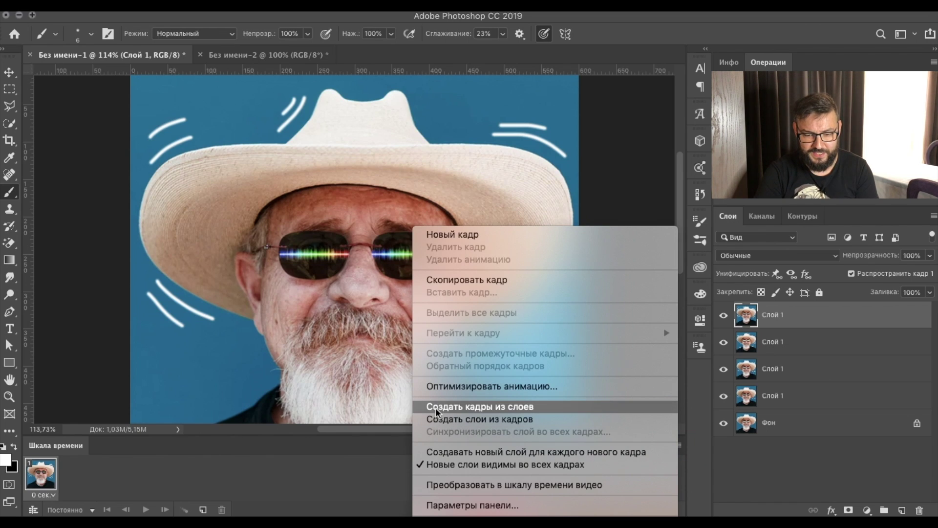
{"action": "left_click", "coordinate": [496, 410]}
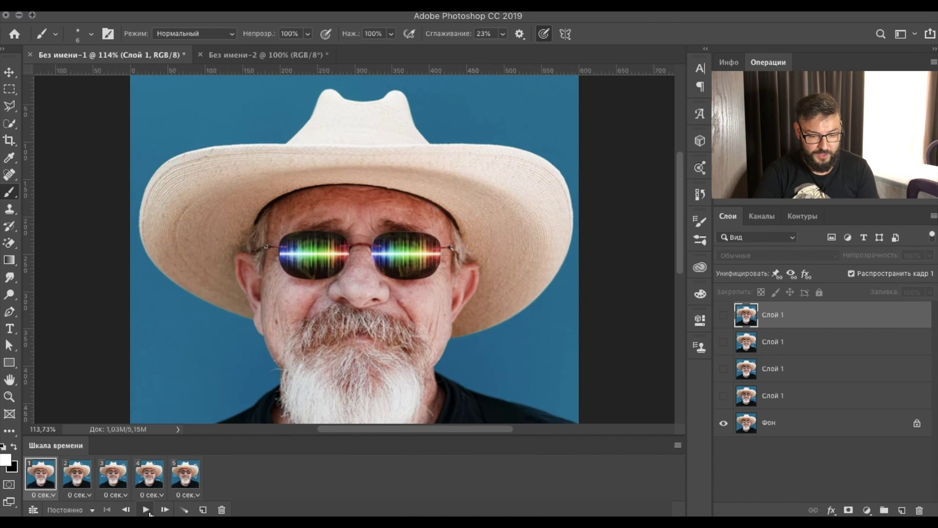
{"action": "left_click", "coordinate": [147, 509]}
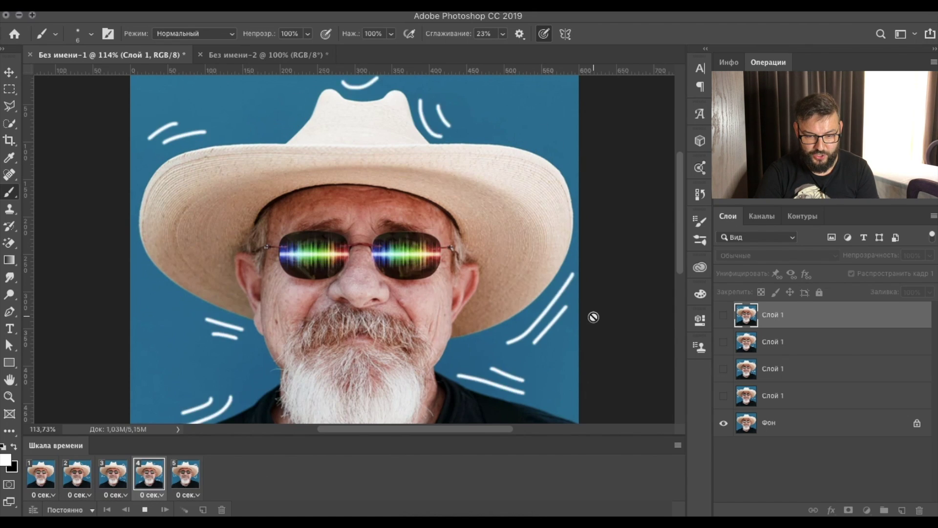
{"action": "scroll", "coordinate": [593, 317], "scroll_direction": "down", "scroll_amount": 2}
{"action": "scroll", "coordinate": [593, 318], "scroll_direction": "down", "scroll_amount": 2}
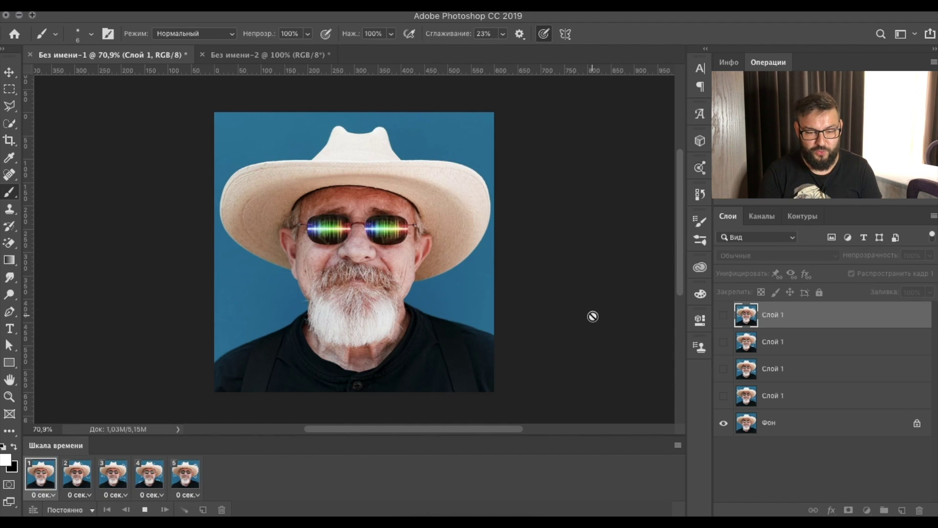
{"action": "key", "text": "space"}
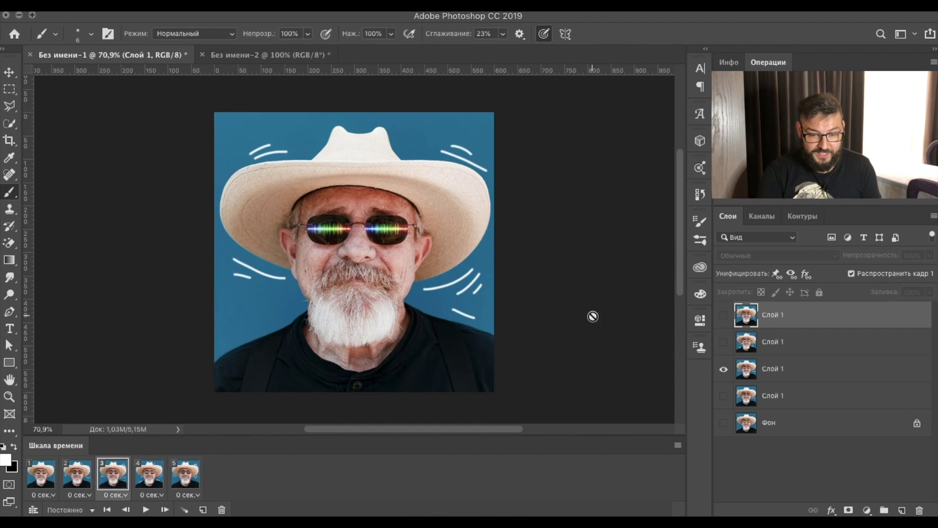
{"action": "left_click", "coordinate": [112, 5]}
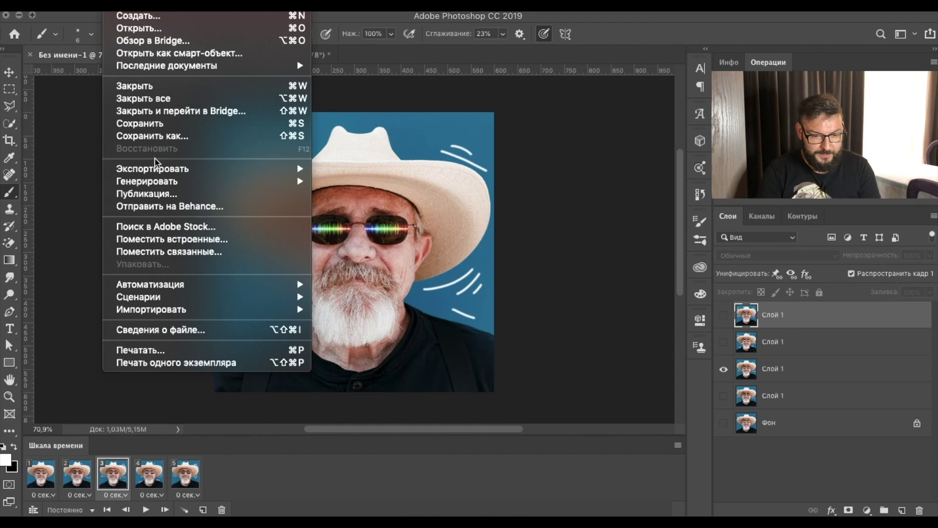
{"action": "mouse_move", "coordinate": [169, 169]}
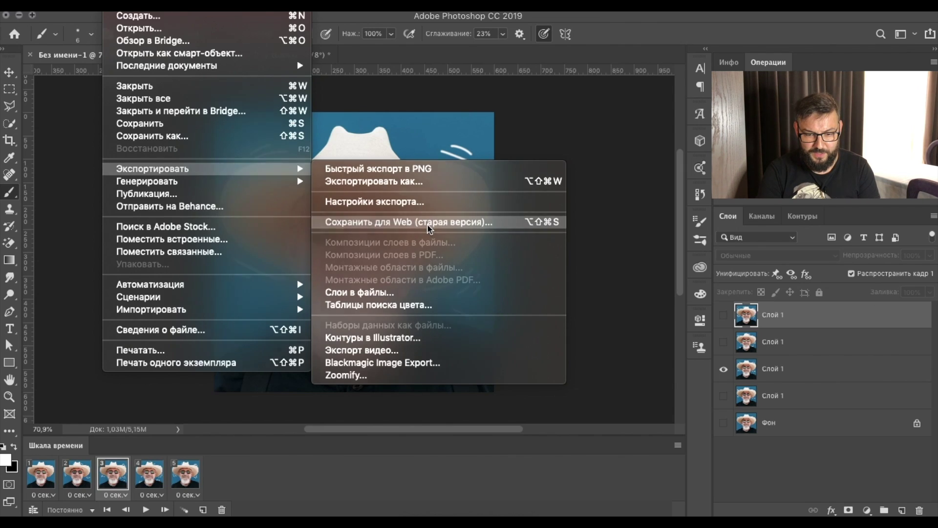
Step: Save for Web as a GIF with Постоянно (Forever) looping to the Рабочий стол desktop
{"action": "left_click", "coordinate": [427, 225]}
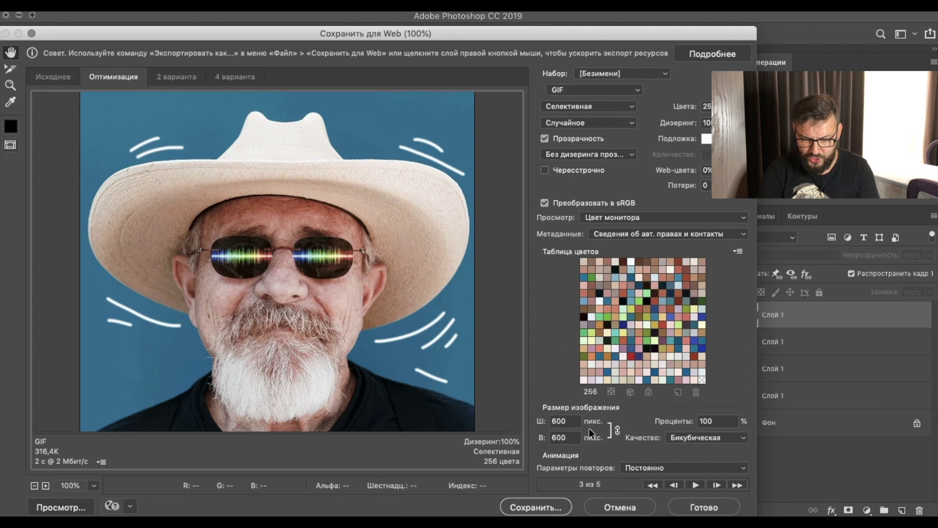
{"action": "left_click", "coordinate": [661, 468]}
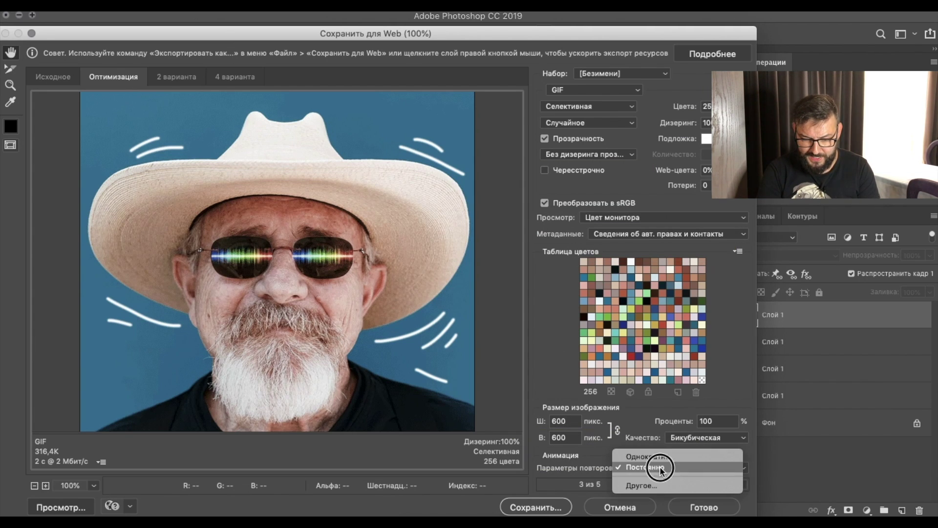
{"action": "left_click", "coordinate": [650, 467]}
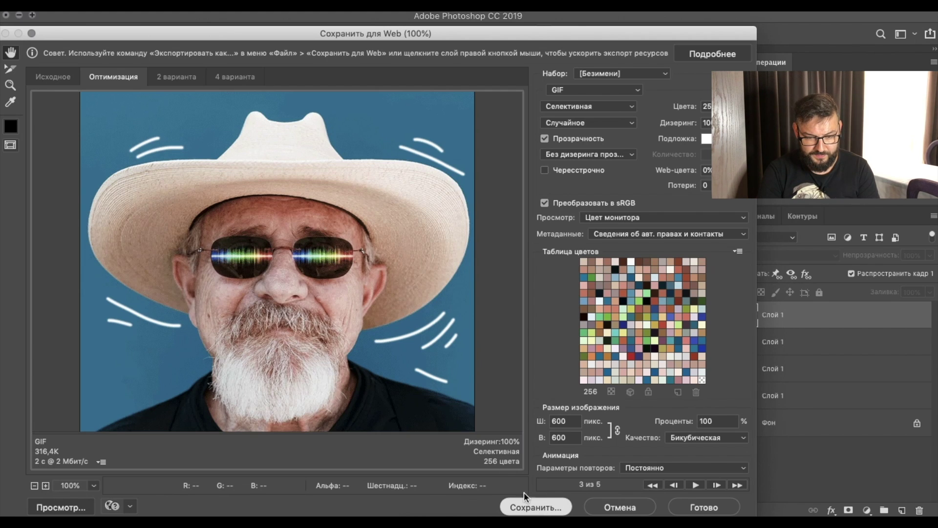
{"action": "left_click", "coordinate": [538, 509]}
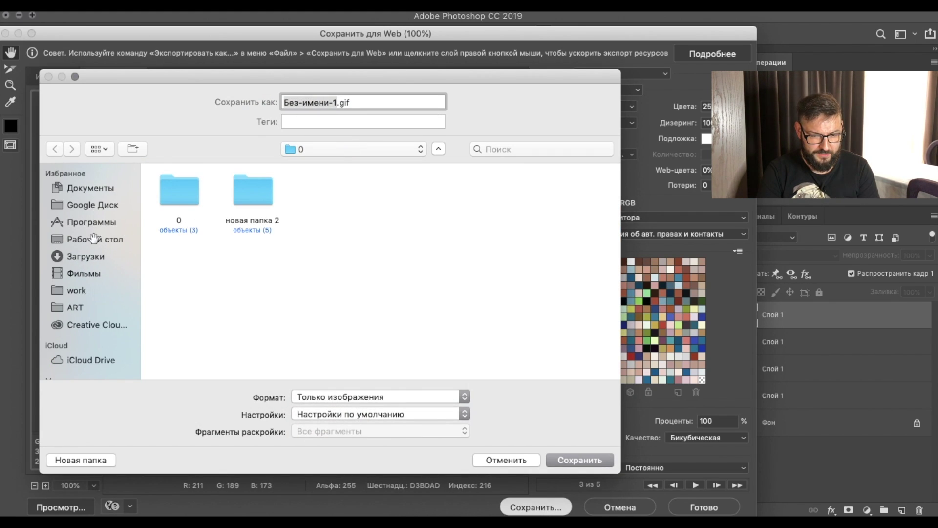
{"action": "left_click", "coordinate": [95, 239]}
{"action": "left_click", "coordinate": [577, 458]}
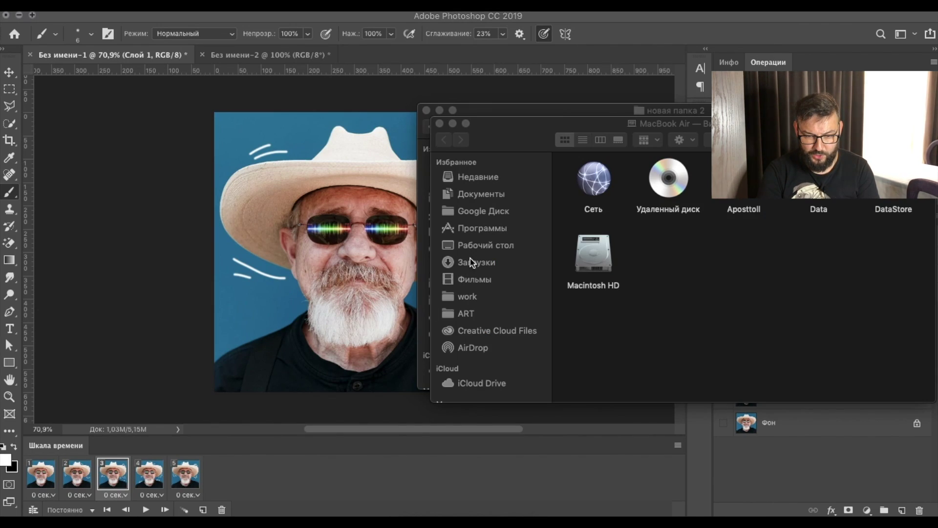
Step: Open the Desktop folder in Finder and Quick Look preview the animated Без-имени-1.gif
{"action": "left_click", "coordinate": [477, 248]}
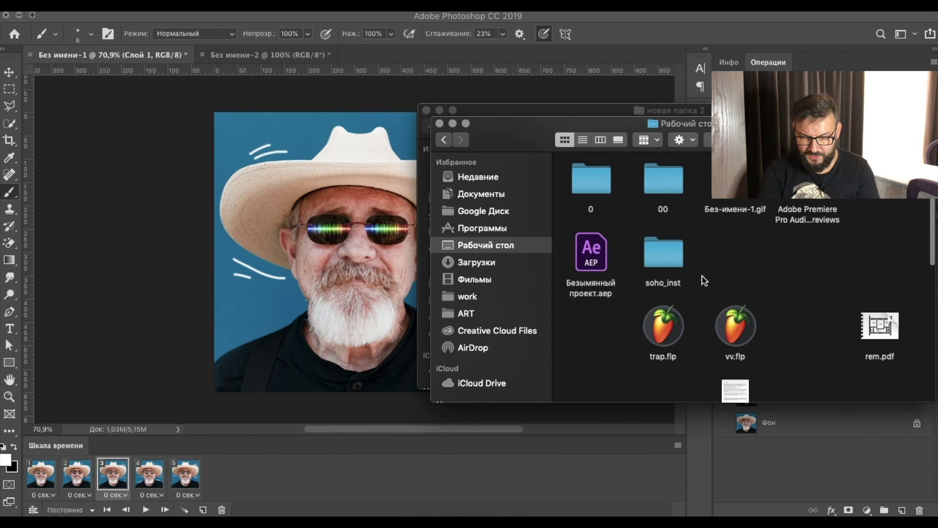
{"action": "key", "text": "space"}
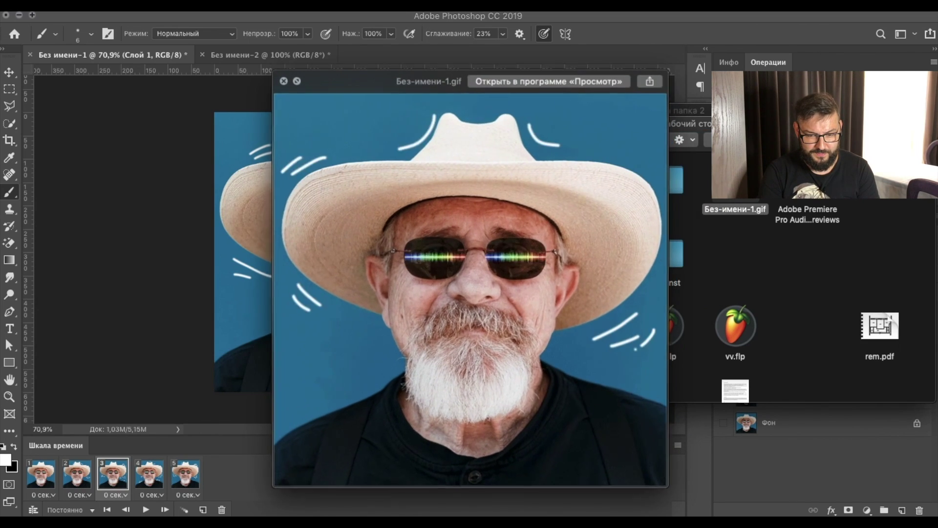